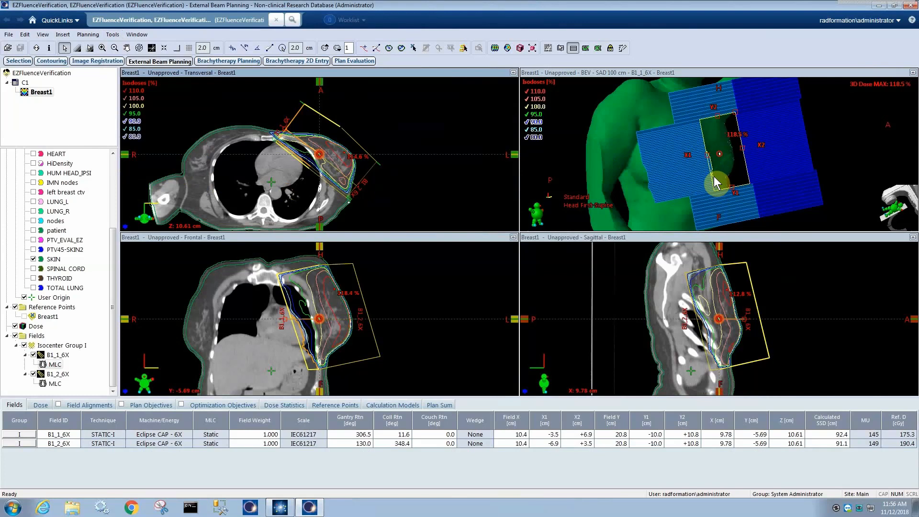
Launch EZFluence for the Breast1 plan.
drag(713, 176, 707, 151)
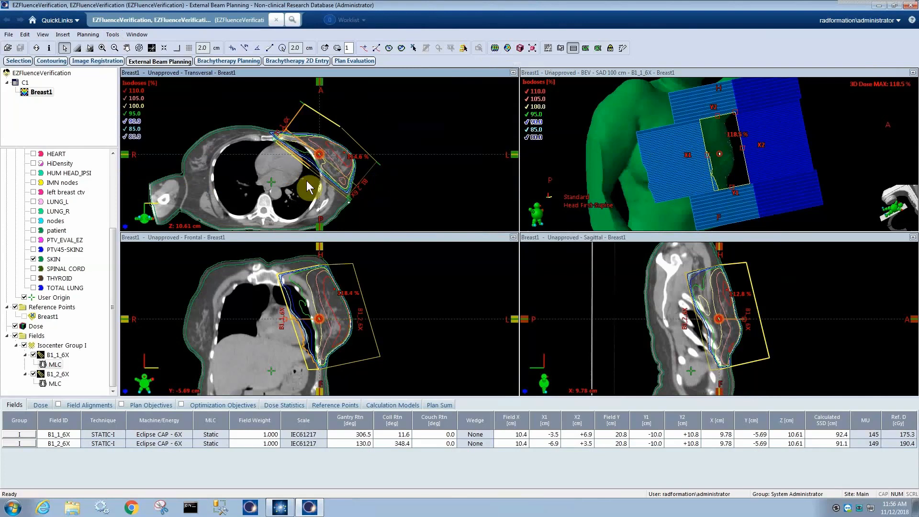
key(F5)
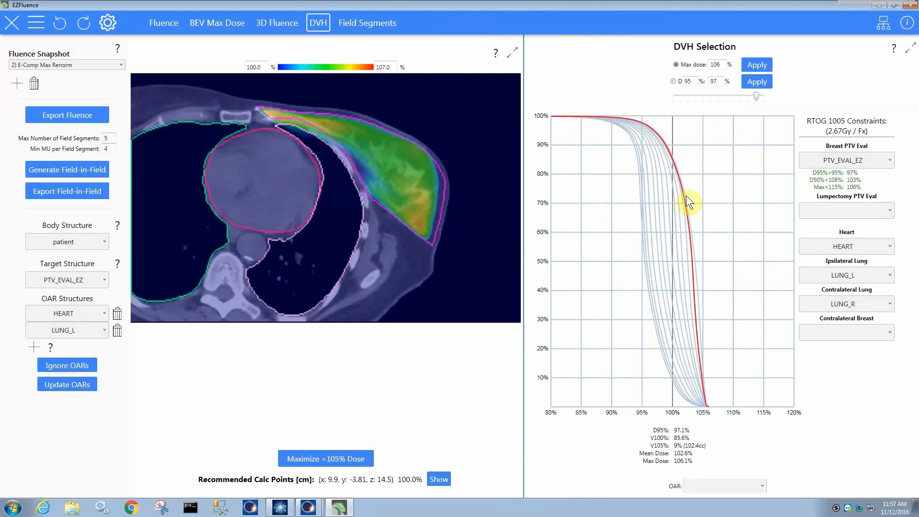
Set the maximum dose for the DVH selection to 107% and apply it.
double_click(722, 64)
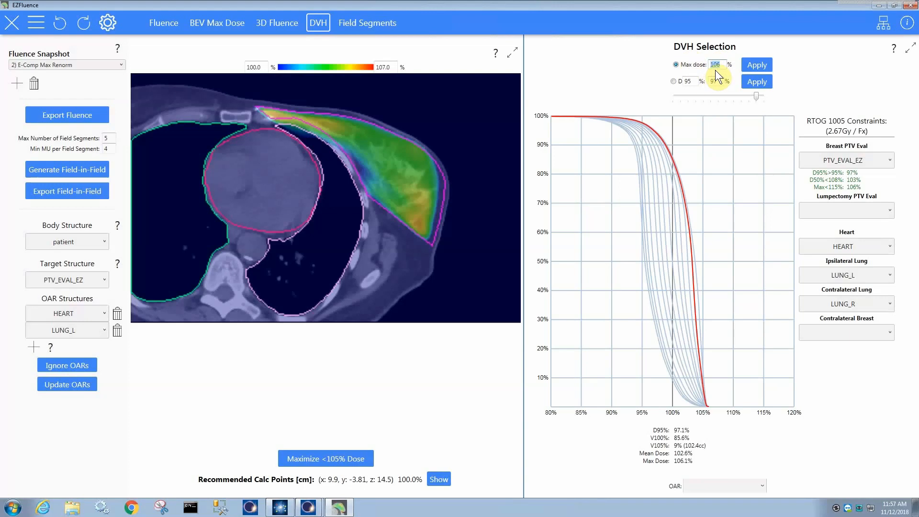
text(107)
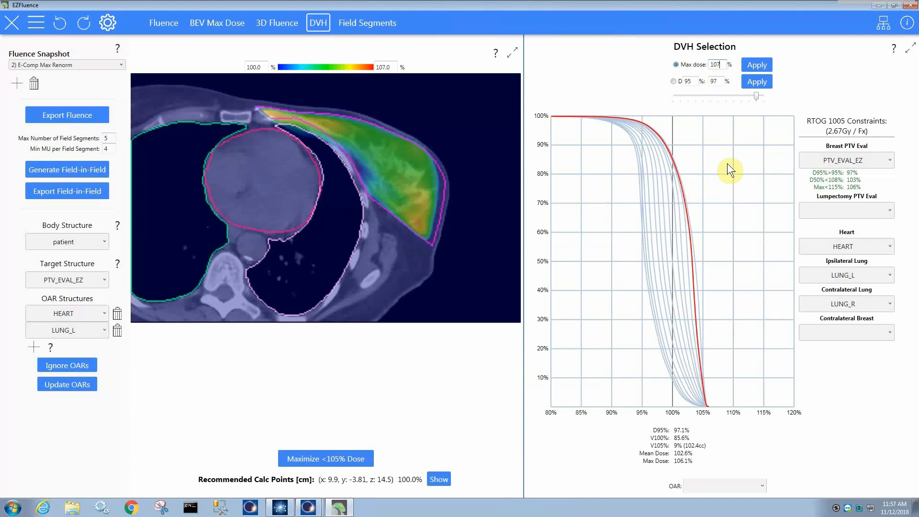
key(Return)
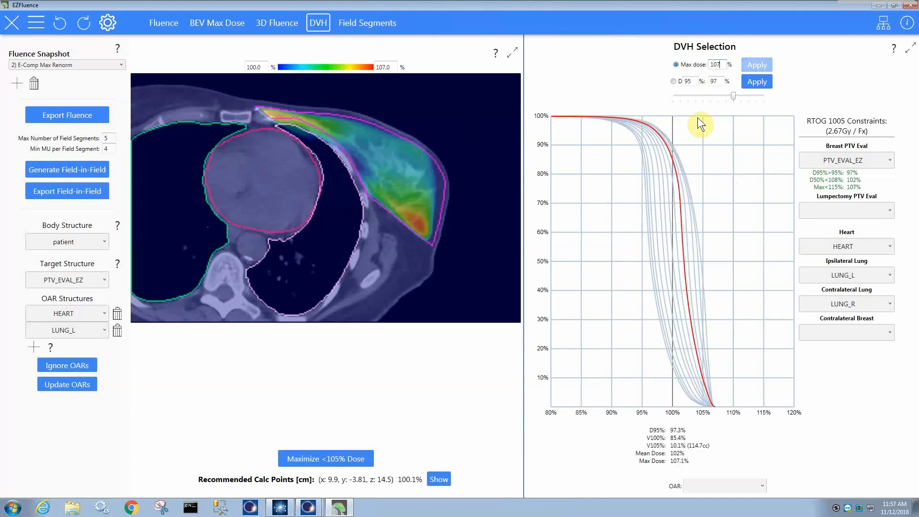
Sweep the DVH selection through hotter and cooler curves, settling on one about three quarters of the way toward the hottest.
drag(735, 95, 764, 98)
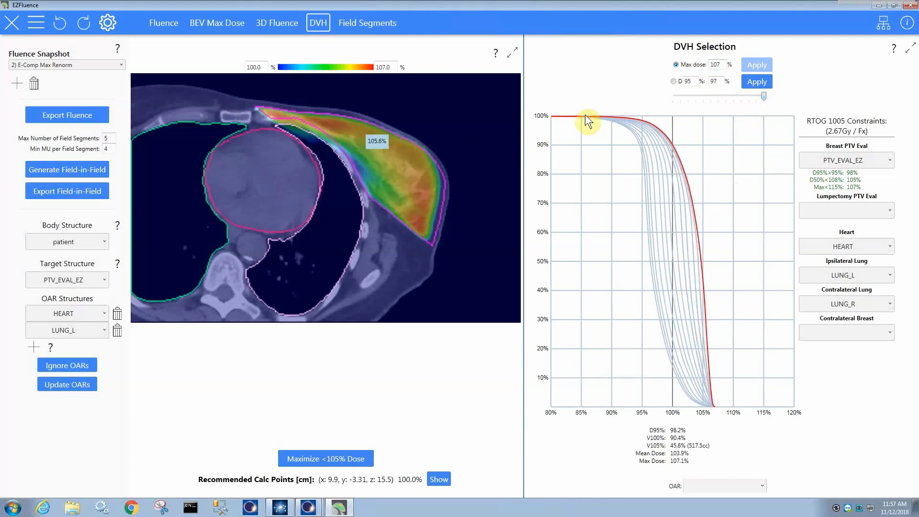
drag(759, 97, 719, 98)
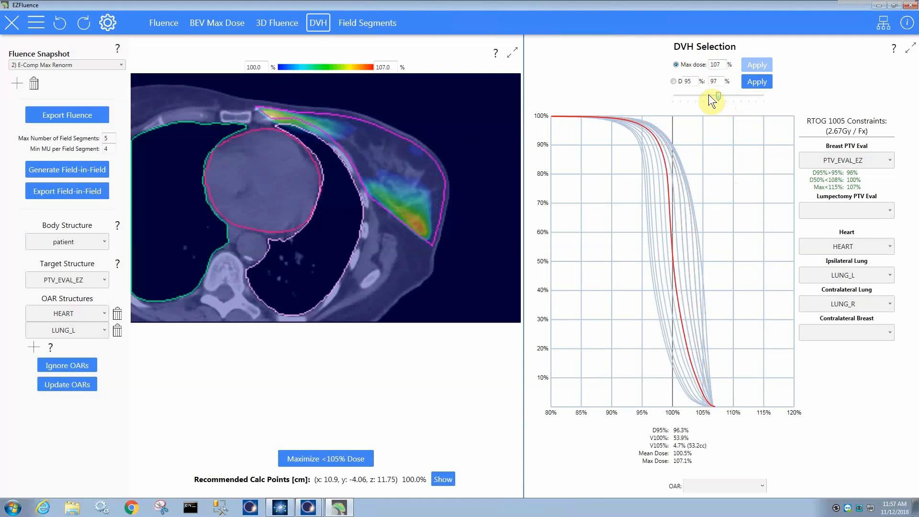
drag(719, 96, 740, 98)
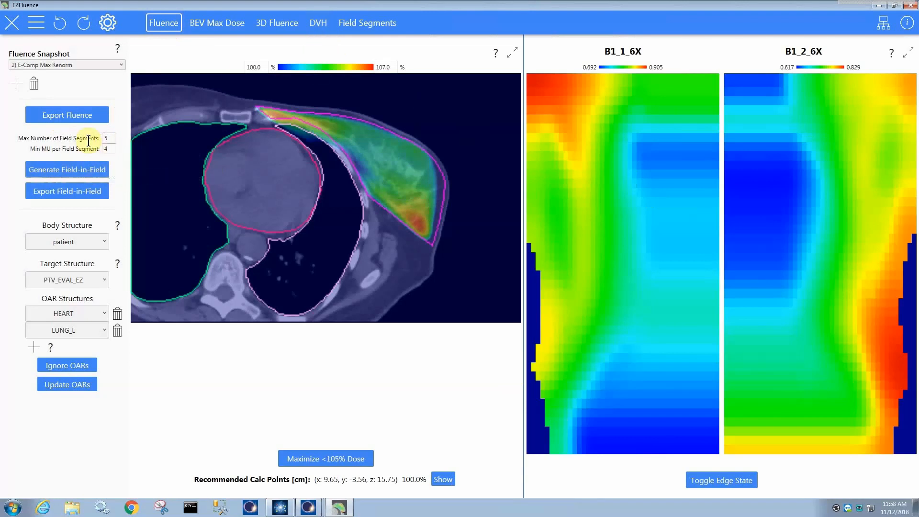
Generate Field-in-Field plans with a maximum of 5 field segments and at least 4 MU per segment.
click(62, 169)
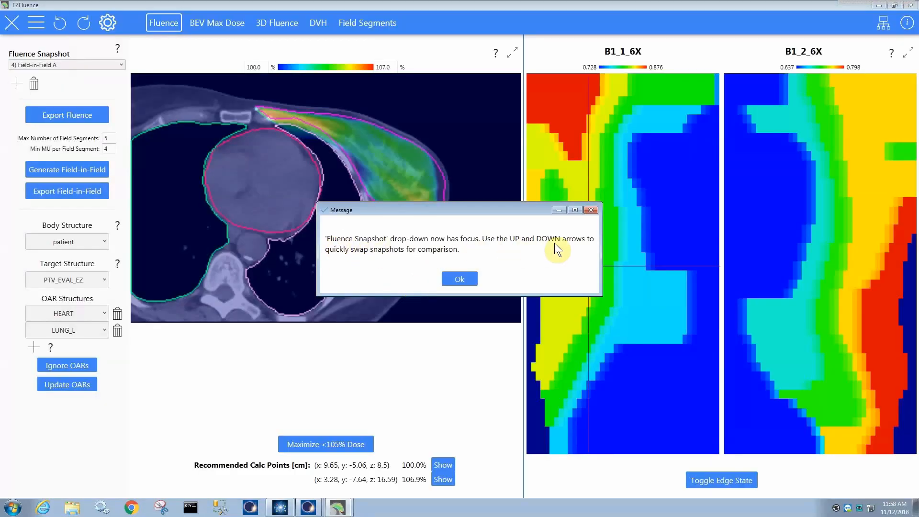
click(456, 278)
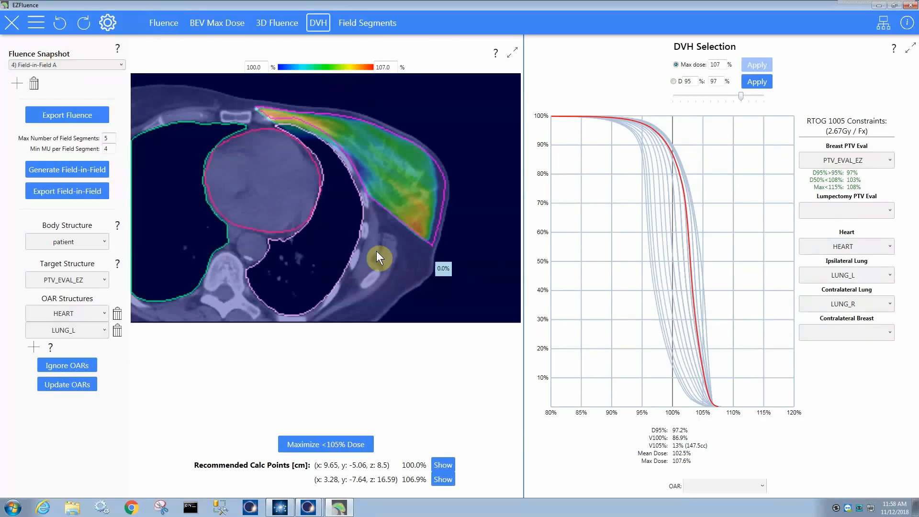
Compare the dose and DVH of the E-Comp Max Renorm, Field-in-Field B and Field-in-Field A snapshots, ending on Field-in-Field A.
key(Up)
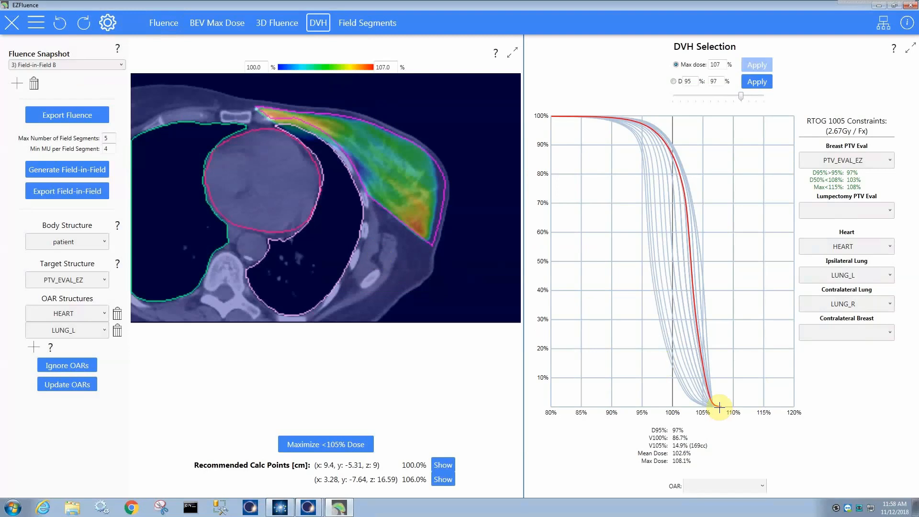
key(Up)
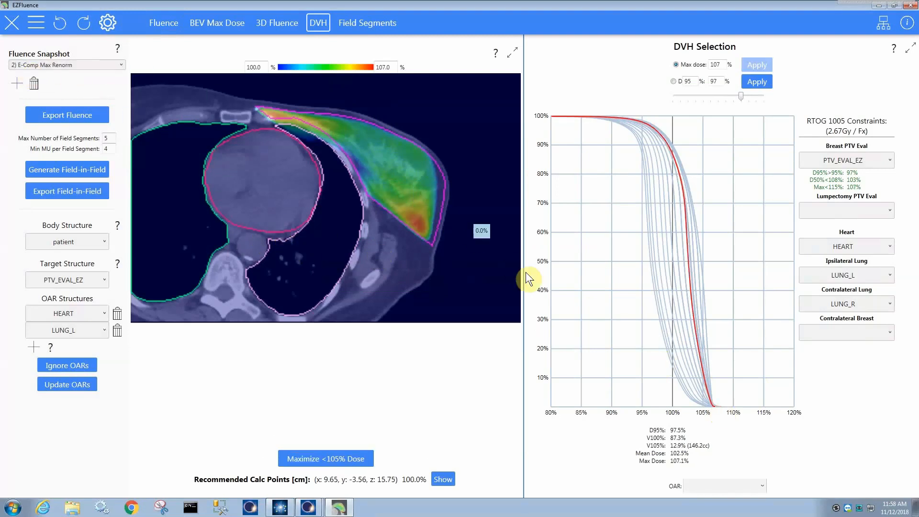
key(Down)
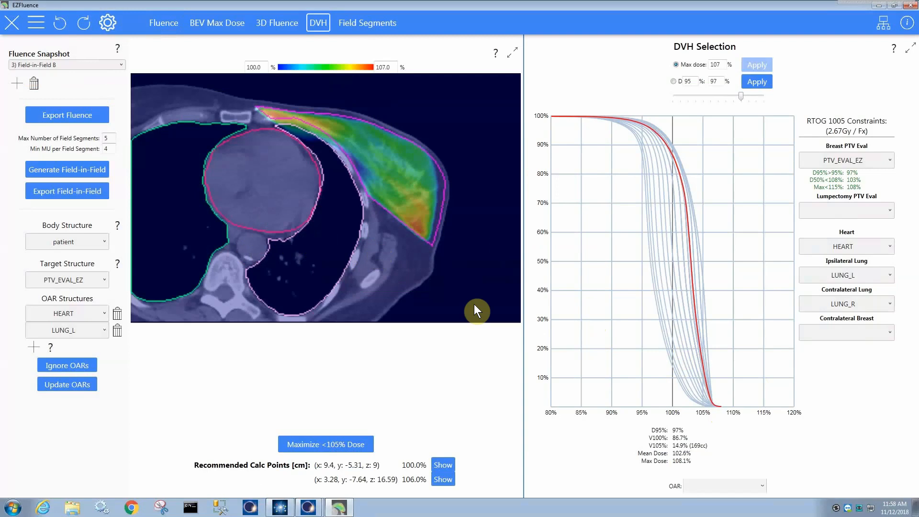
key(Up)
key(Down)
key(Down)
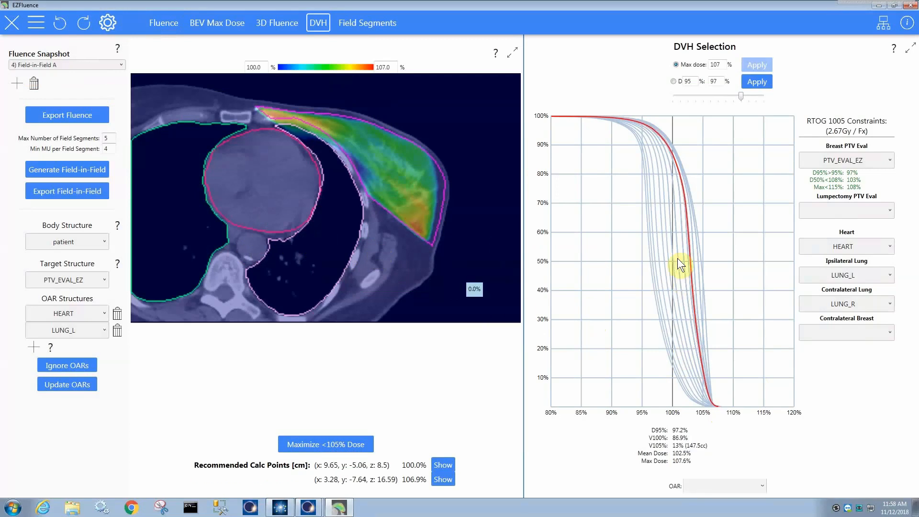
key(Up)
key(Up)
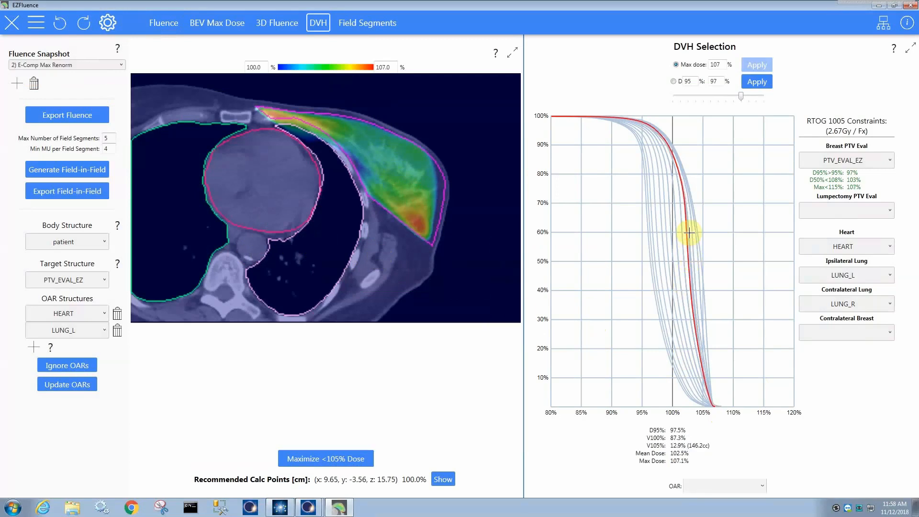
key(Down)
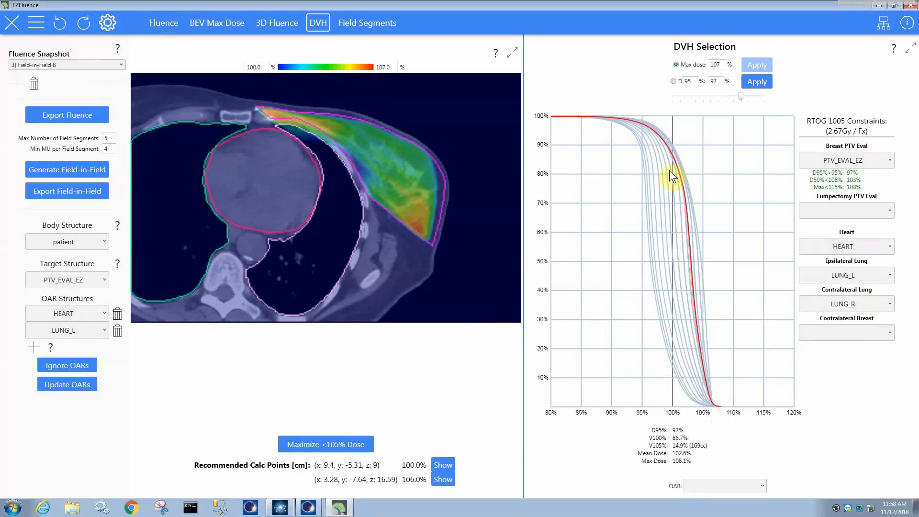
key(Down)
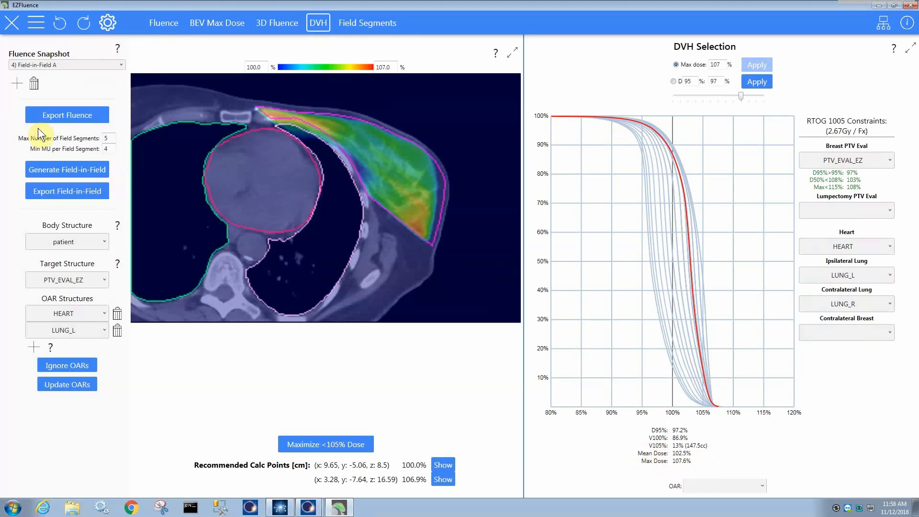
click(75, 63)
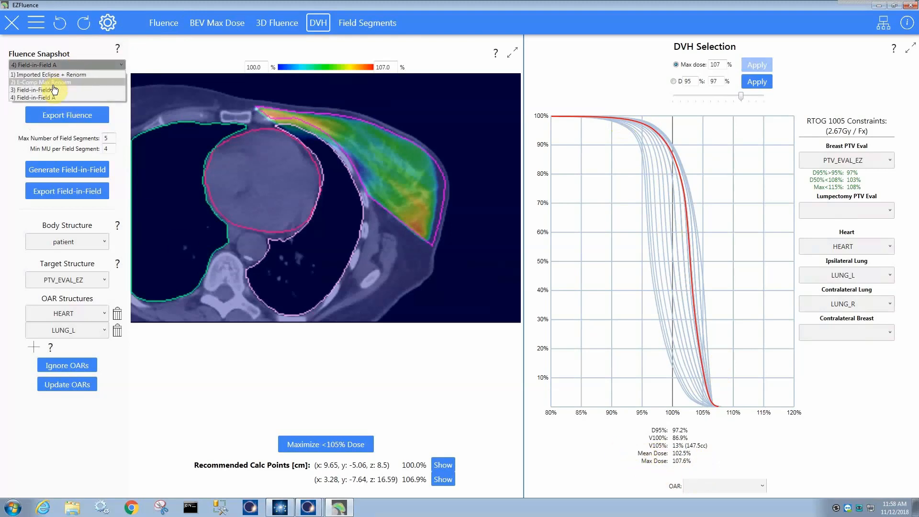
click(295, 178)
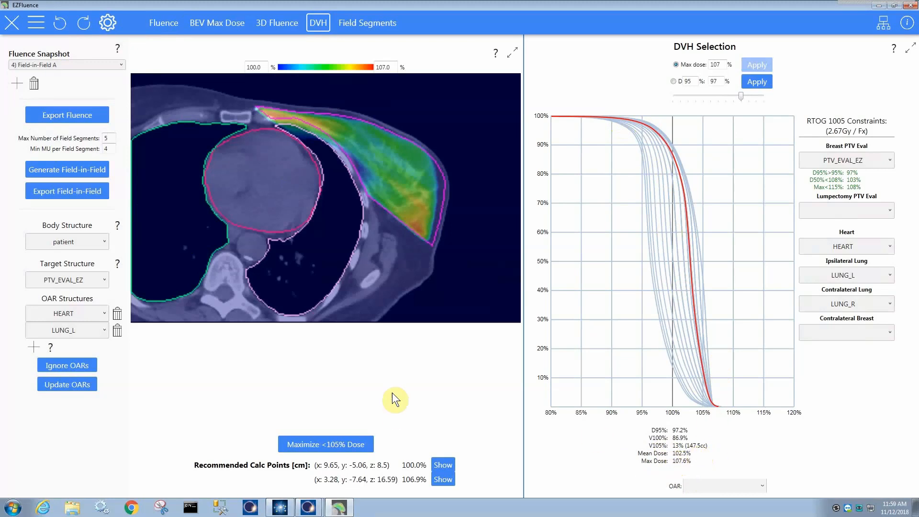
Examine the field segments of B1_1_6X and B1_2_6X up to segment 4 of each.
click(381, 23)
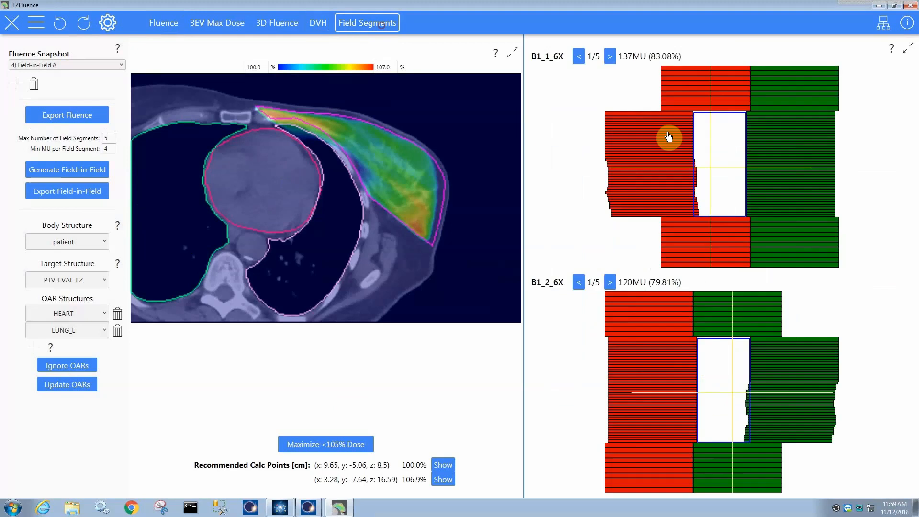
click(610, 56)
click(609, 56)
click(610, 56)
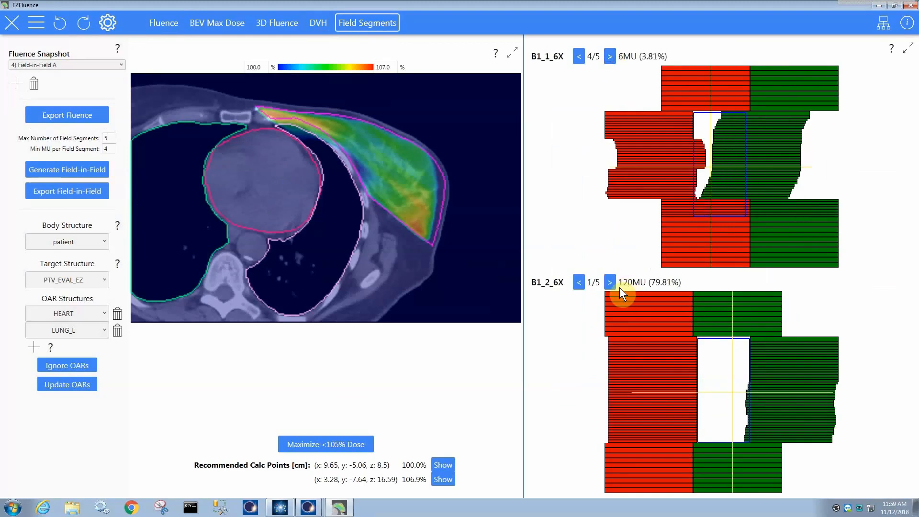
click(610, 282)
click(610, 282)
click(610, 282)
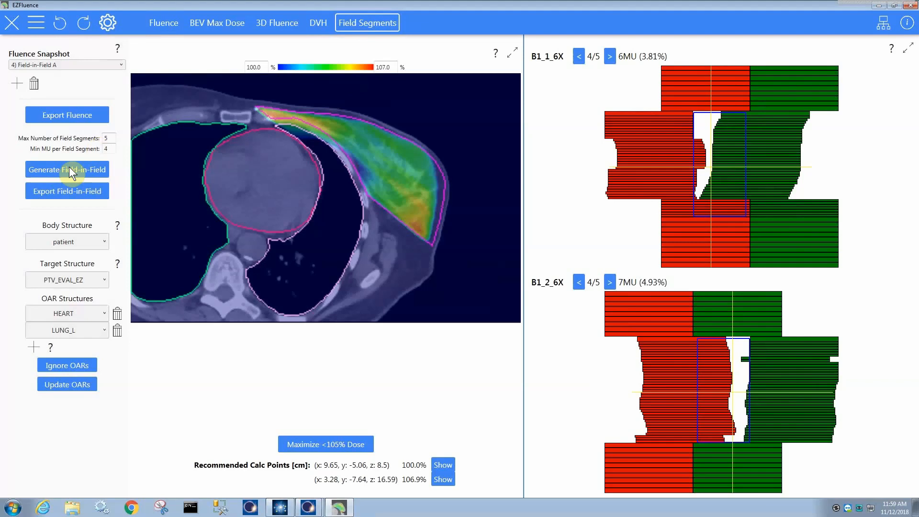
Export the Field-in-Field A plan to Eclipse.
click(61, 201)
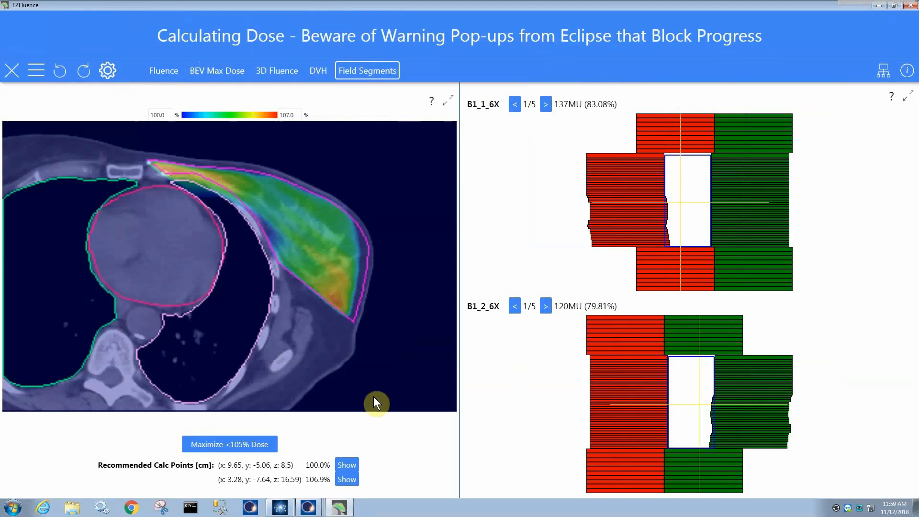
mouse_move(317, 511)
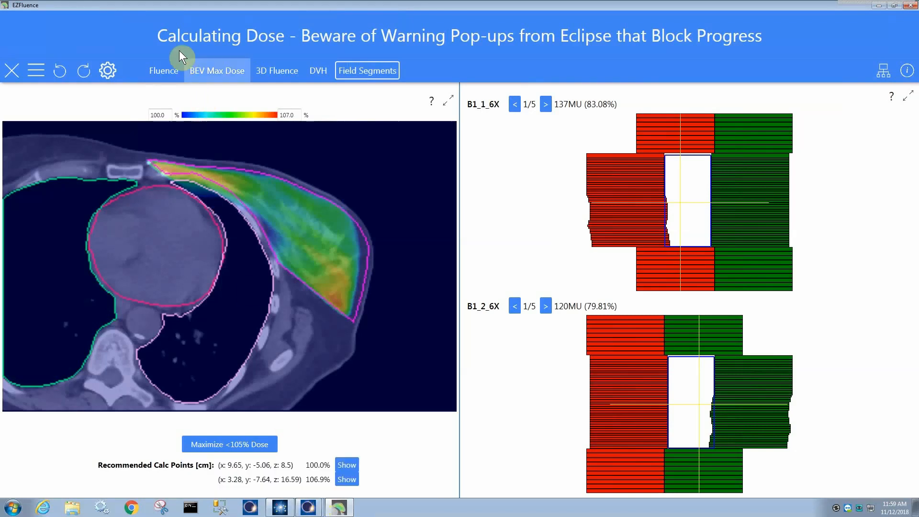
mouse_move(309, 508)
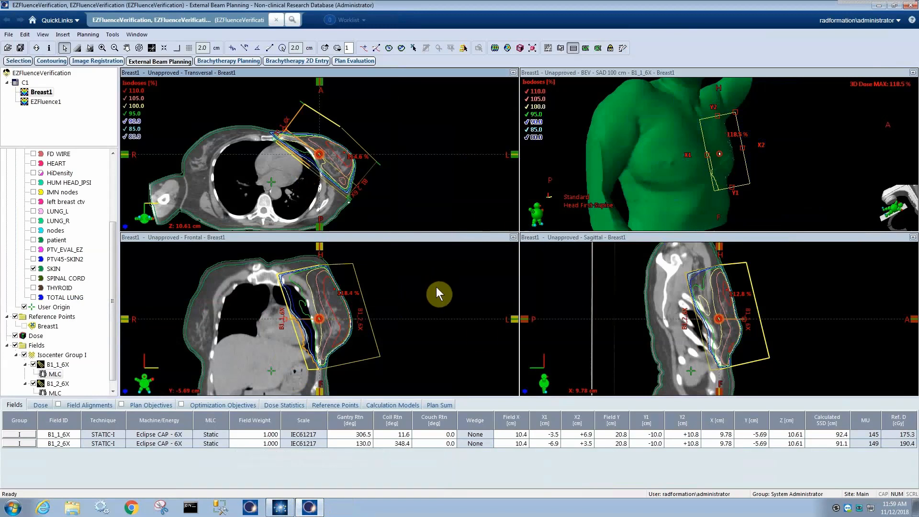
Open the exported EZFluence1 plan in Eclipse and enlarge the left breast in the transversal view.
click(59, 105)
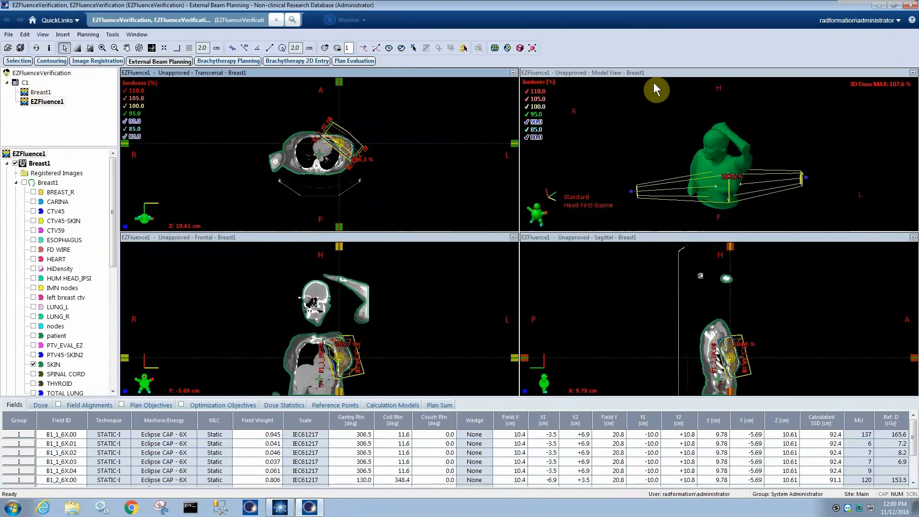
scroll(382, 162, up, 5)
drag(388, 167, 346, 186)
scroll(353, 184, up, 3)
scroll(356, 163, down, 3)
Set the Model View to the beam's eye view of field B1_1_6X.00.
right_click(643, 166)
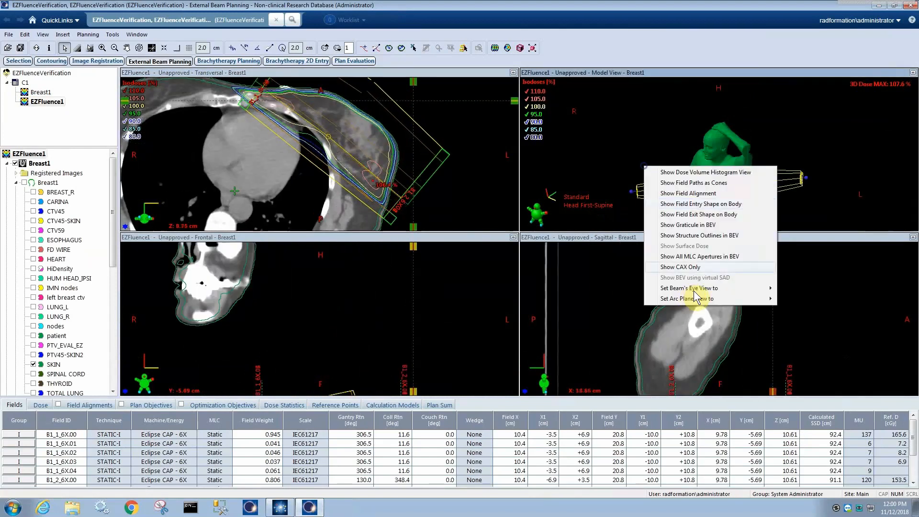
mouse_move(718, 287)
click(804, 288)
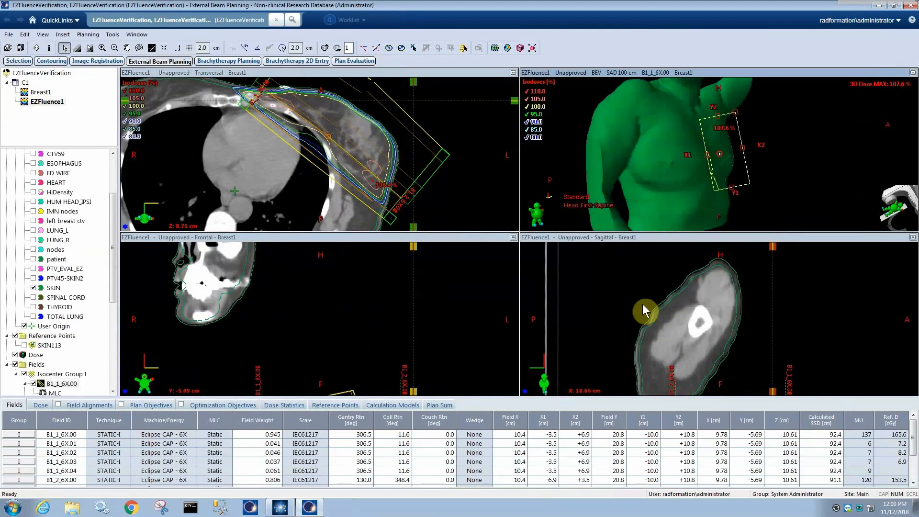
Check the field list of EZFluence1 and preview its Merge Subfields summary without merging.
drag(113, 272, 111, 365)
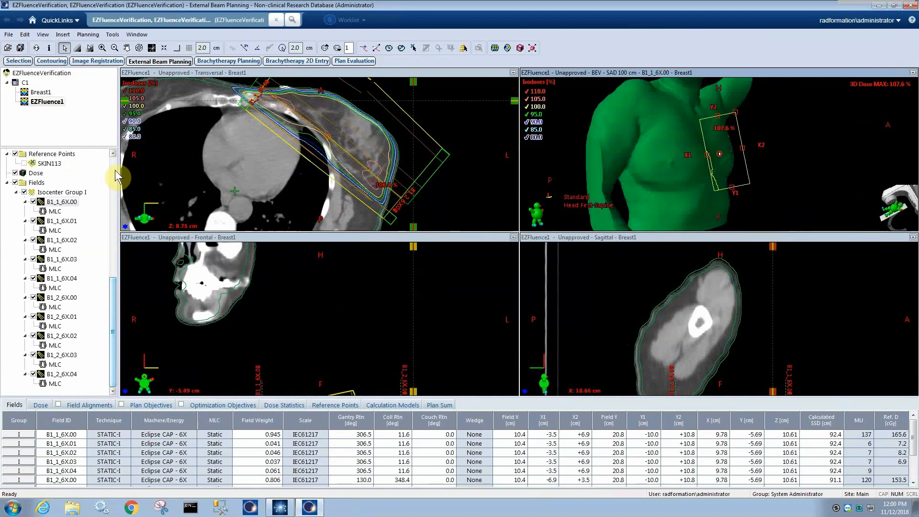
click(111, 34)
mouse_move(98, 36)
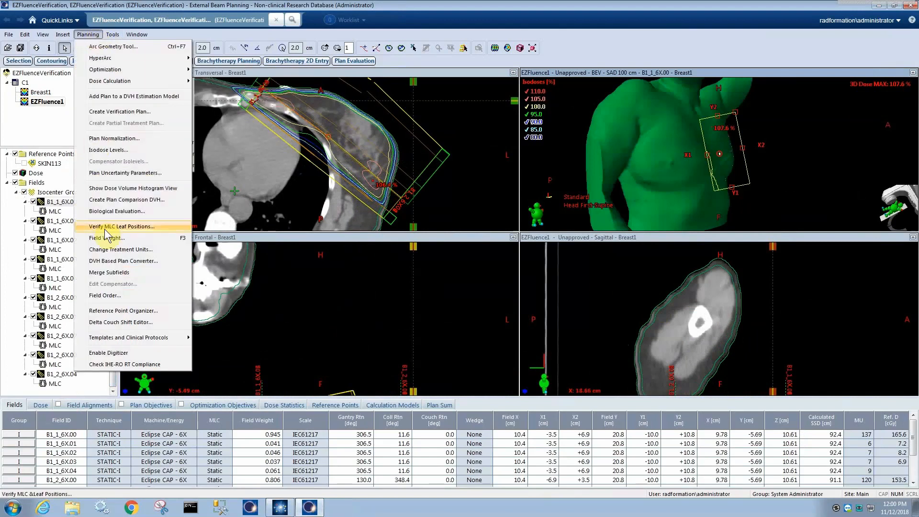
click(105, 273)
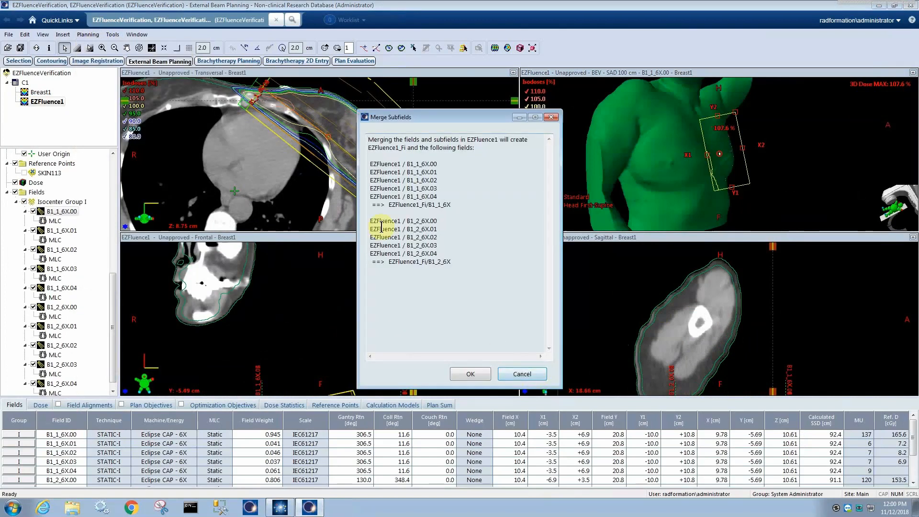
click(521, 375)
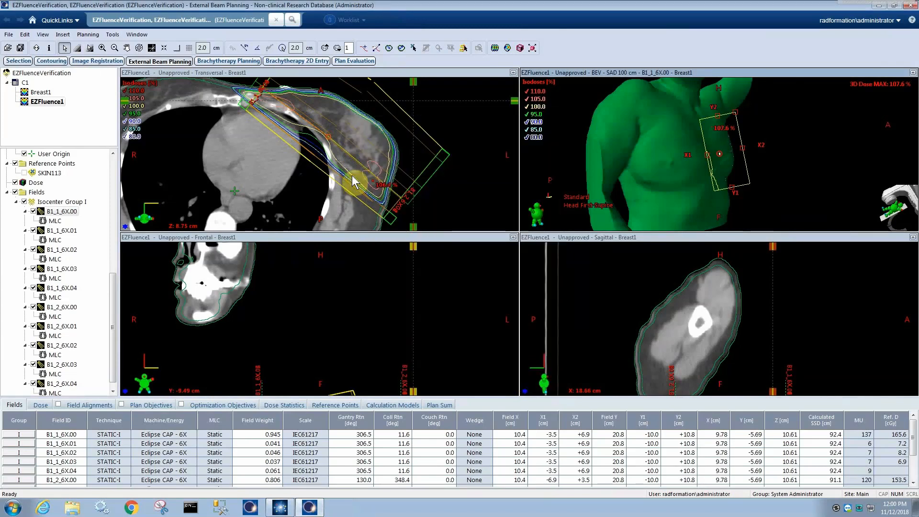
drag(289, 170, 290, 179)
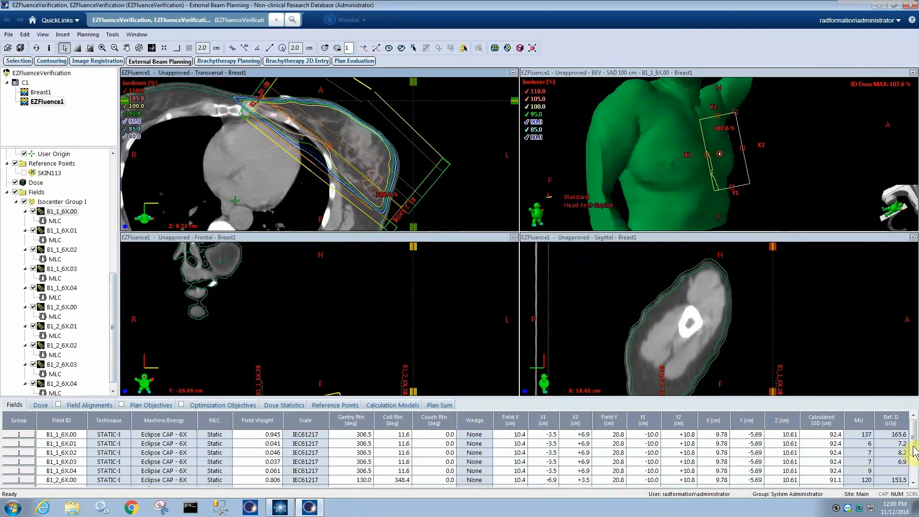